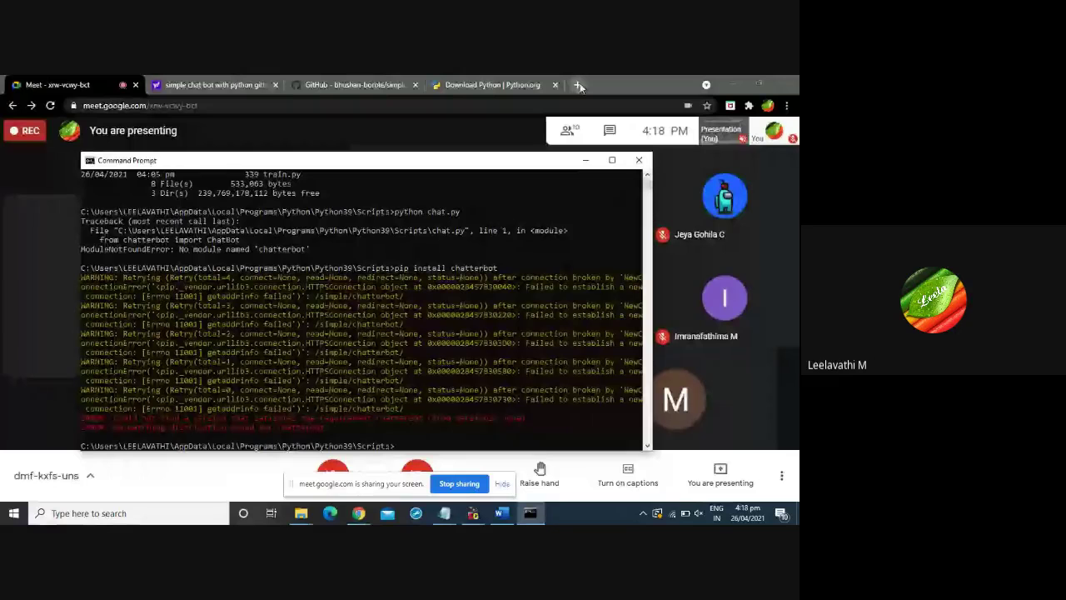
# Open a new browser tab and review the open Python download page and Yahoo chatbot search results.
pyautogui.click(579, 85)
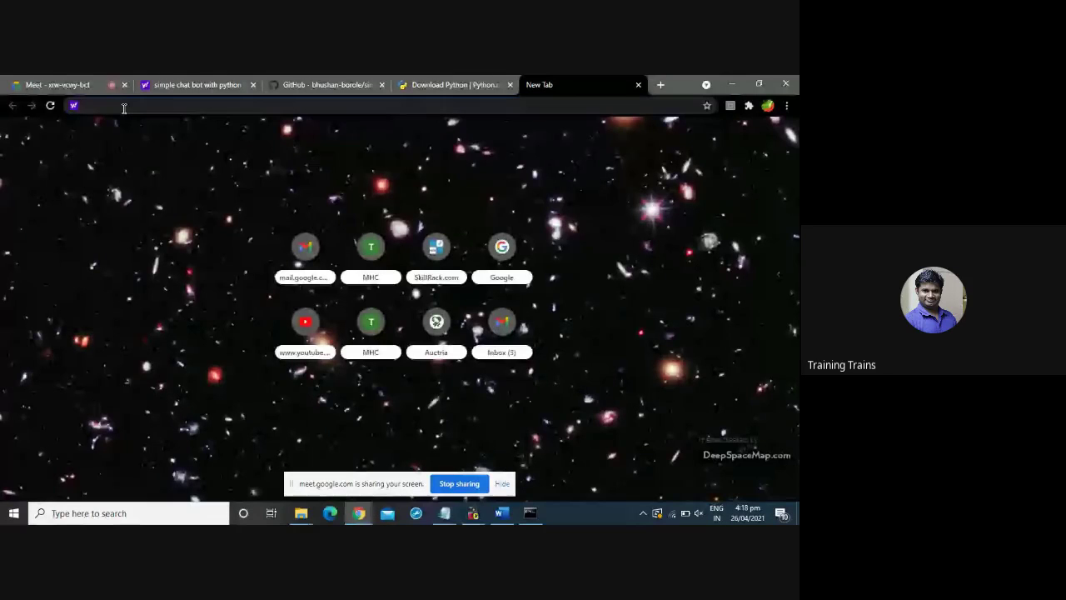
pyautogui.click(442, 86)
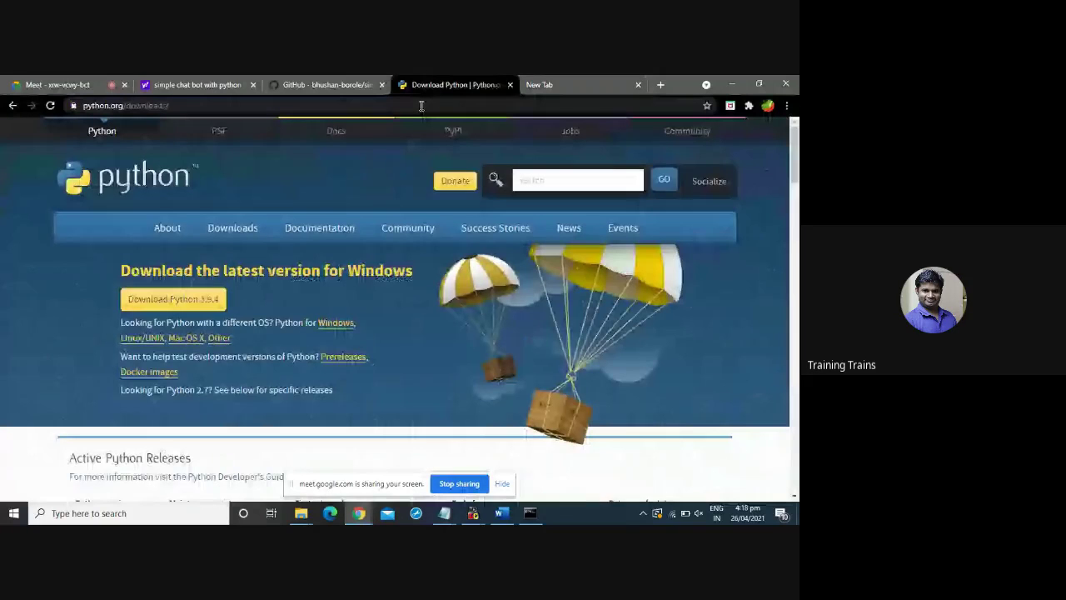
pyautogui.moveTo(325, 84)
pyautogui.mouseDown()
pyautogui.moveTo(193, 94)
pyautogui.moveTo(306, 80)
pyautogui.mouseUp()
pyautogui.click(306, 80)
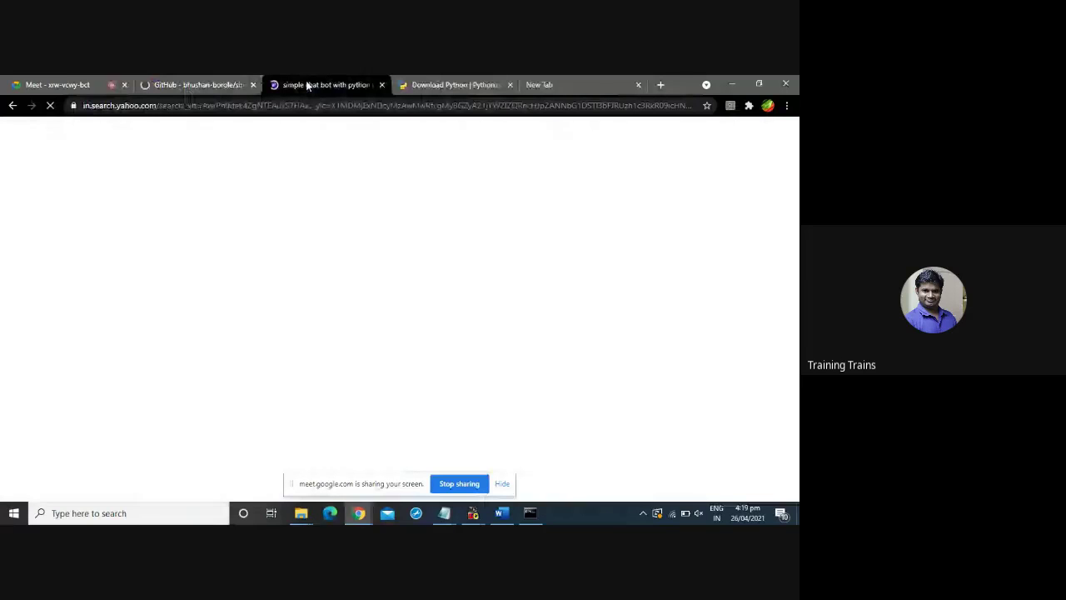
pyautogui.click(261, 134)
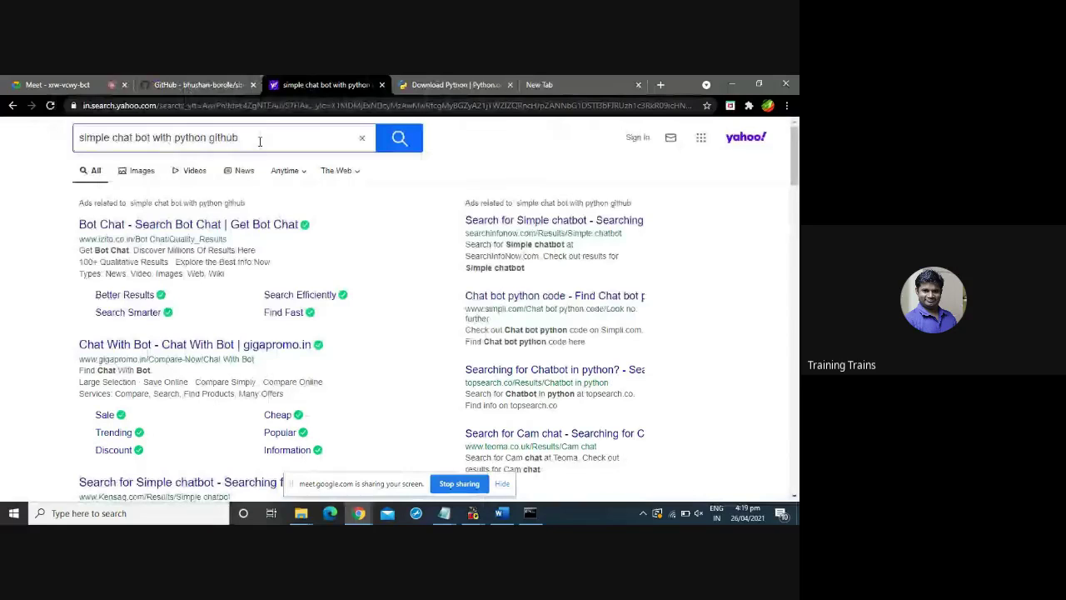
# Go to google.com in the empty tab and search for "simple chat bot in python github".
pyautogui.click(565, 84)
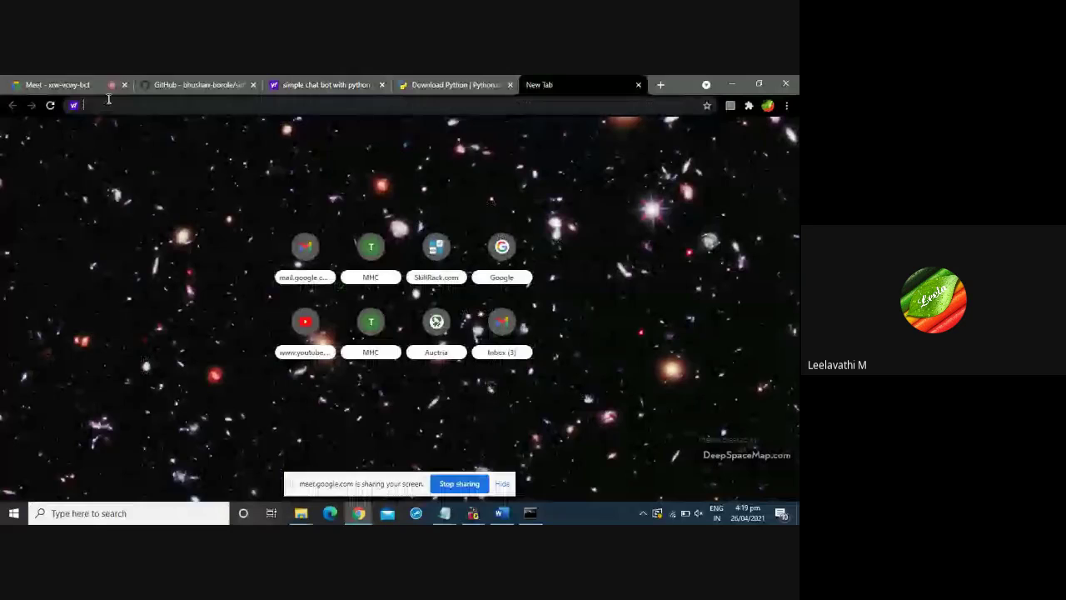
pyautogui.write('google.com')
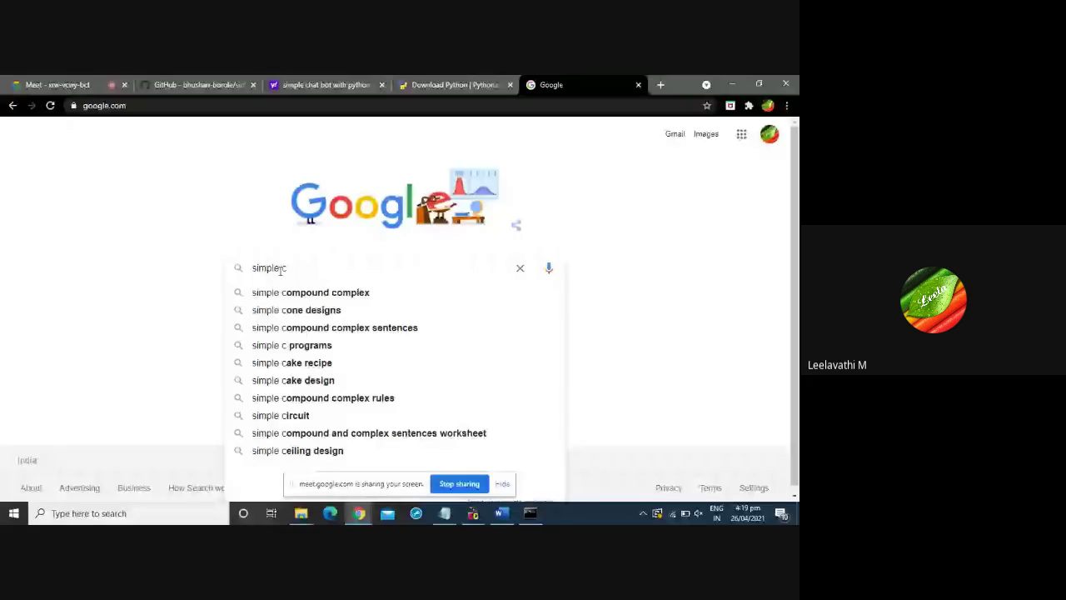
pyautogui.write('hat bo')
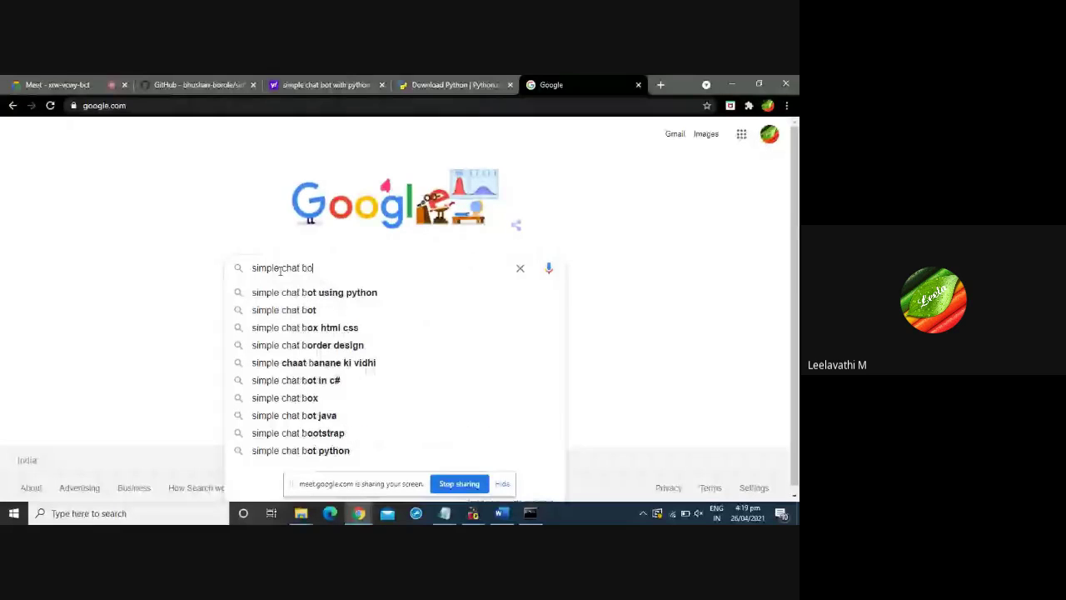
pyautogui.write('t in python github')
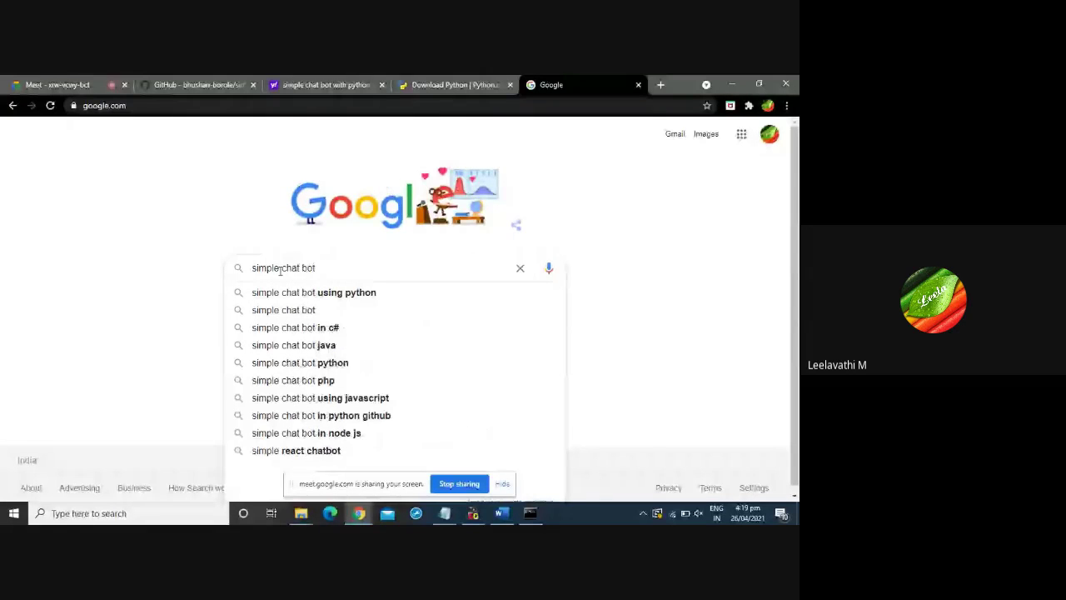
pyautogui.click(307, 415)
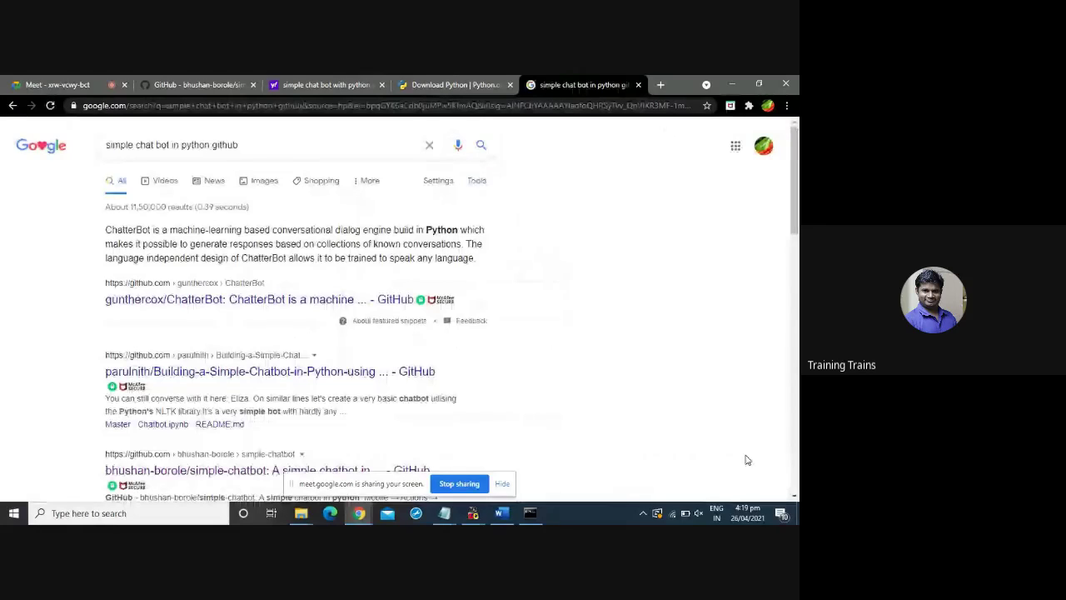
# Find the python-engineer/pytorch-chatbot result in the search results and open its GitHub repository.
pyautogui.click(794, 498)
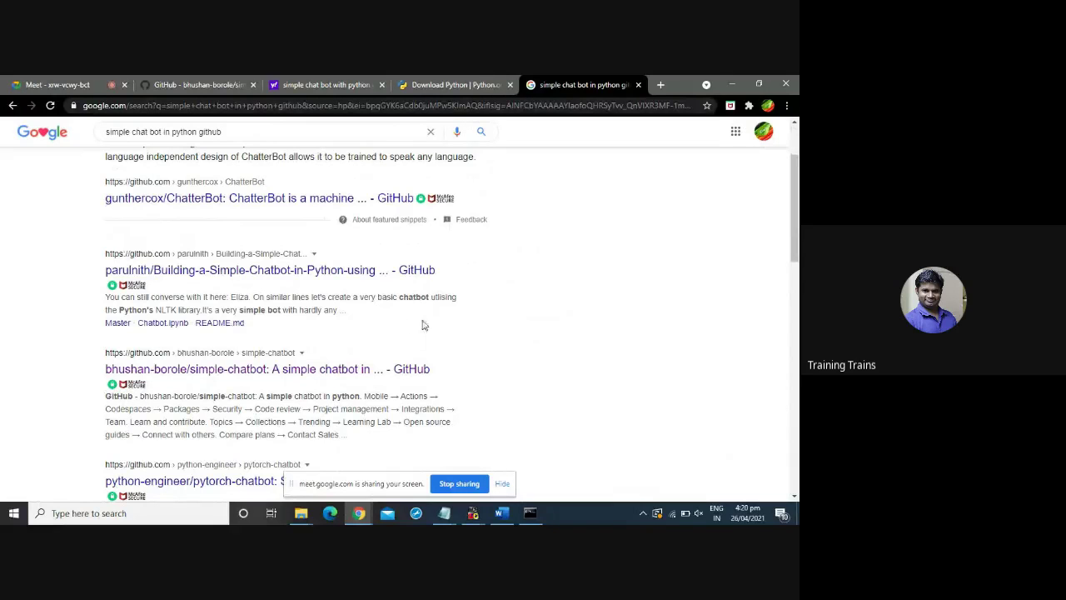
pyautogui.click(794, 497)
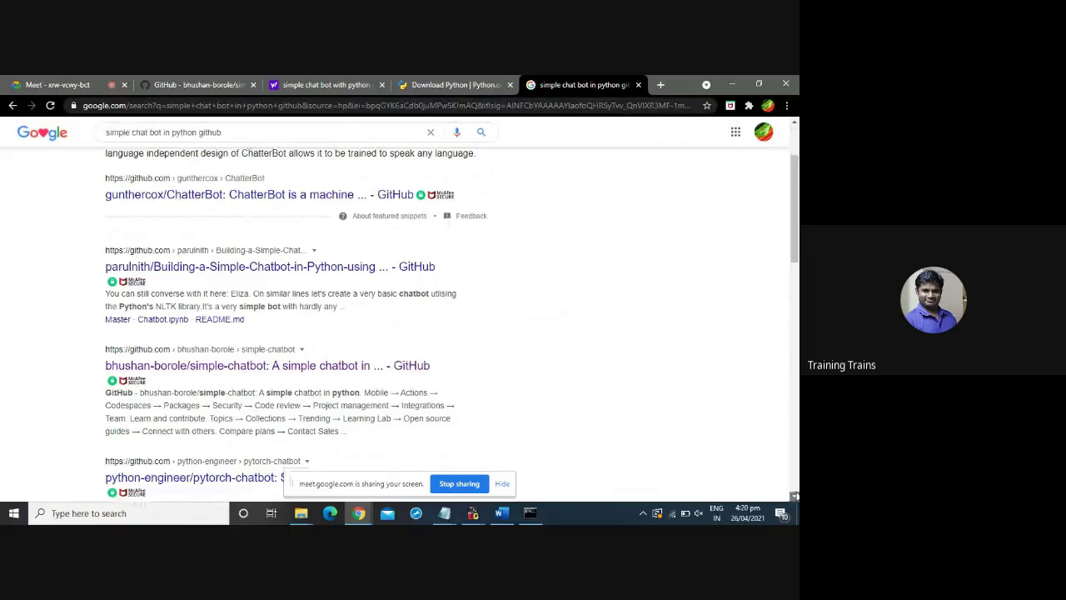
pyautogui.click(794, 497)
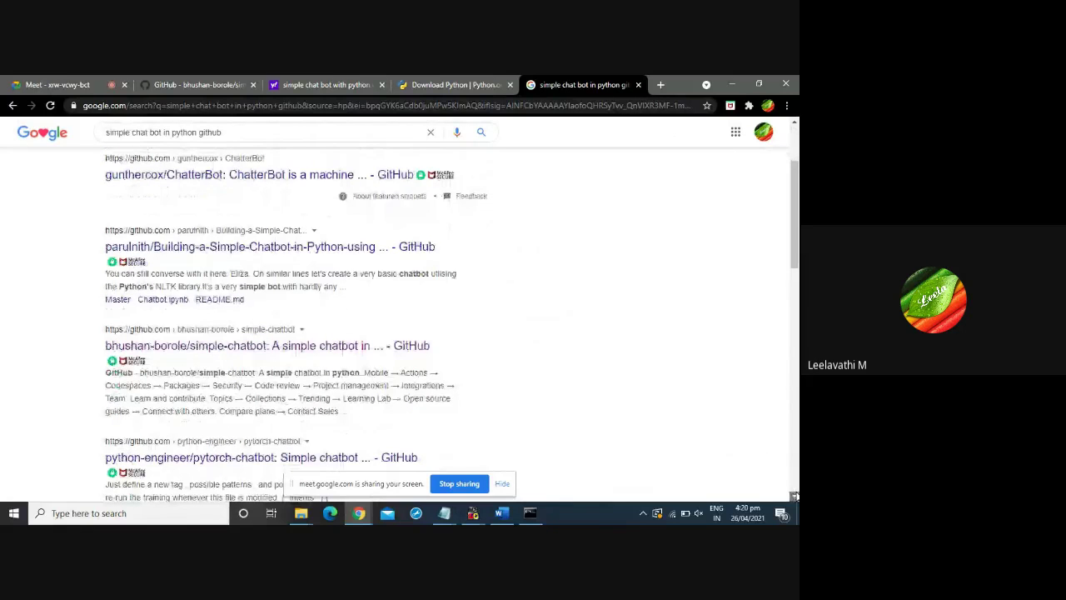
pyautogui.scroll(-2, 563, 354)
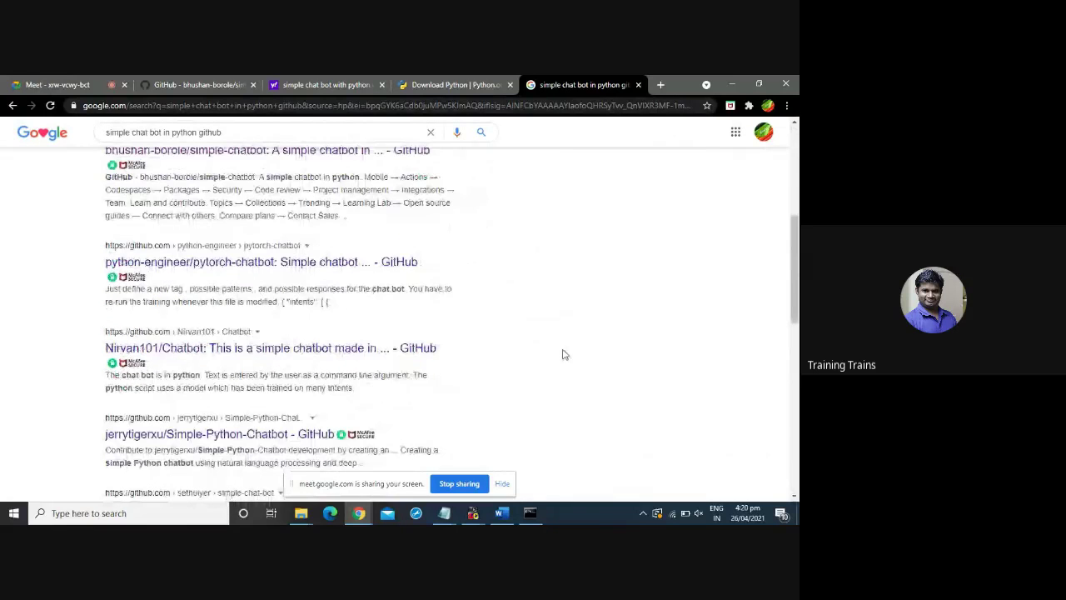
pyautogui.click(342, 265)
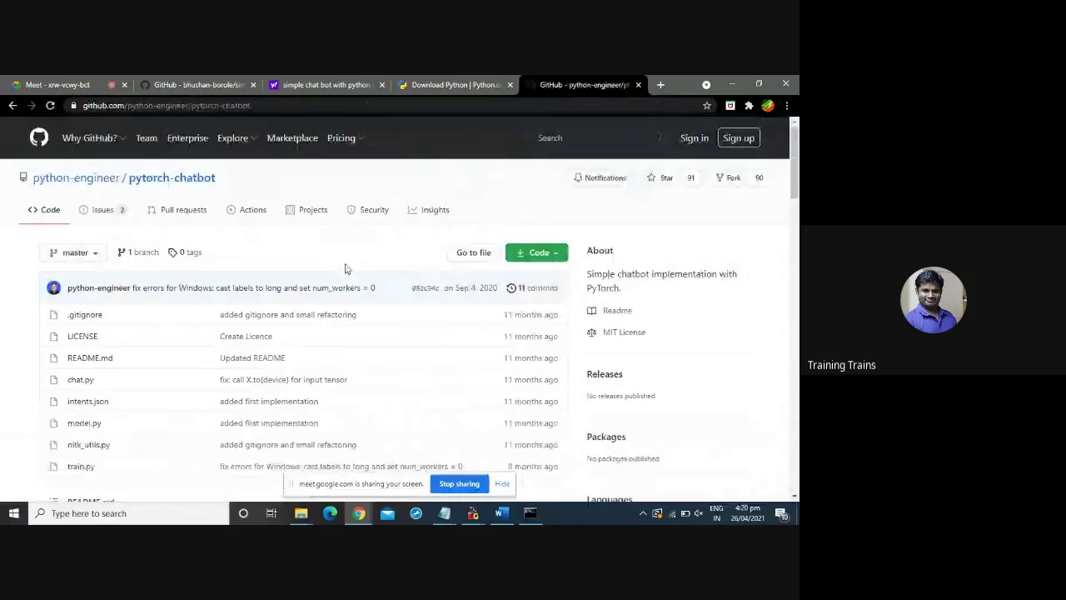
# Download the pytorch-chatbot repository as a ZIP and open the downloaded archive.
pyautogui.click(553, 261)
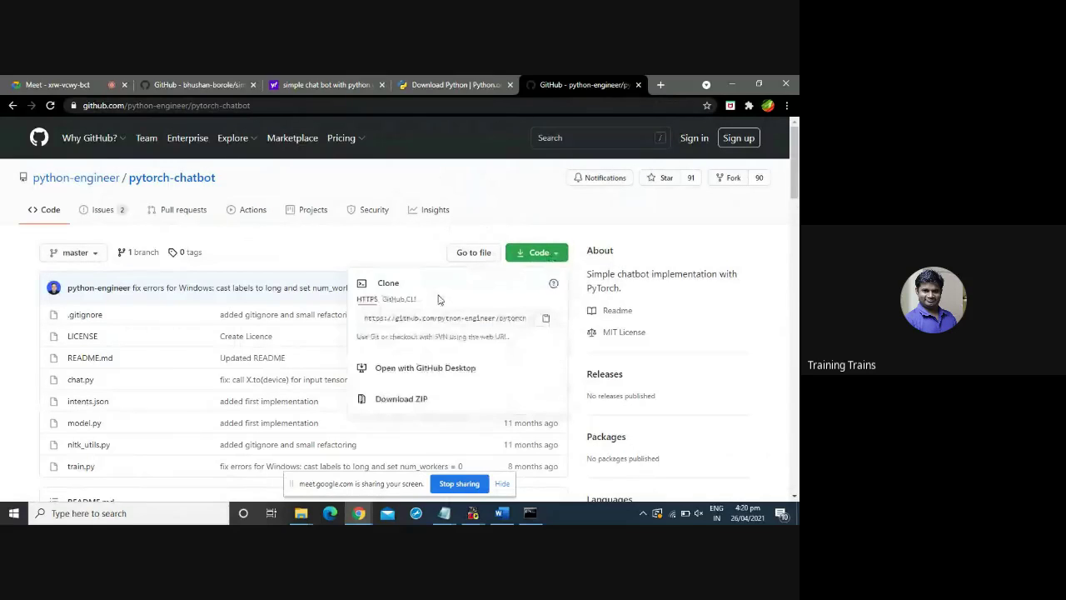
pyautogui.click(421, 400)
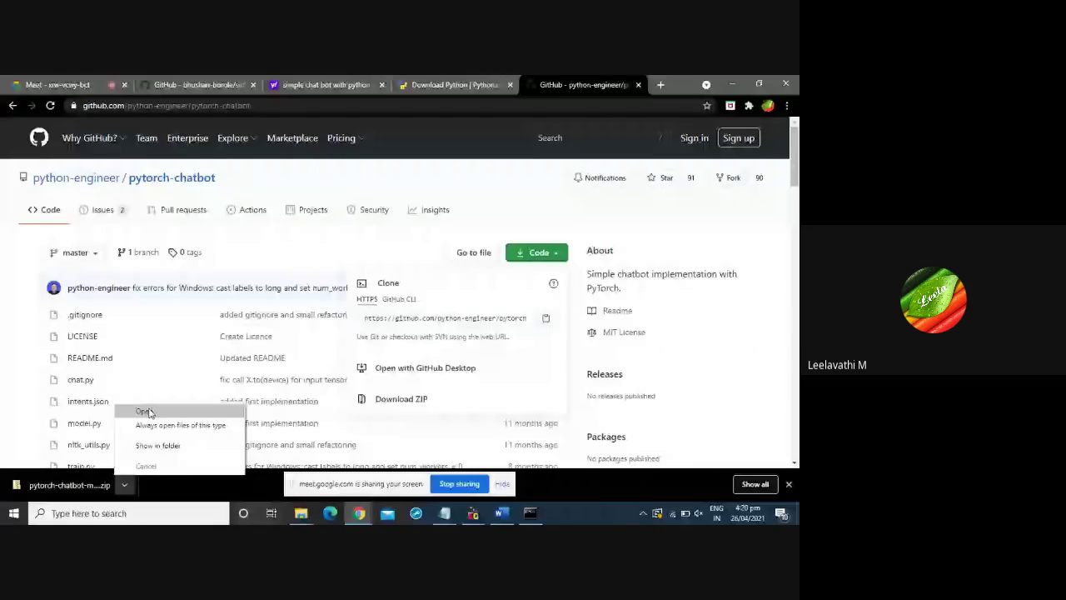
pyautogui.click(145, 412)
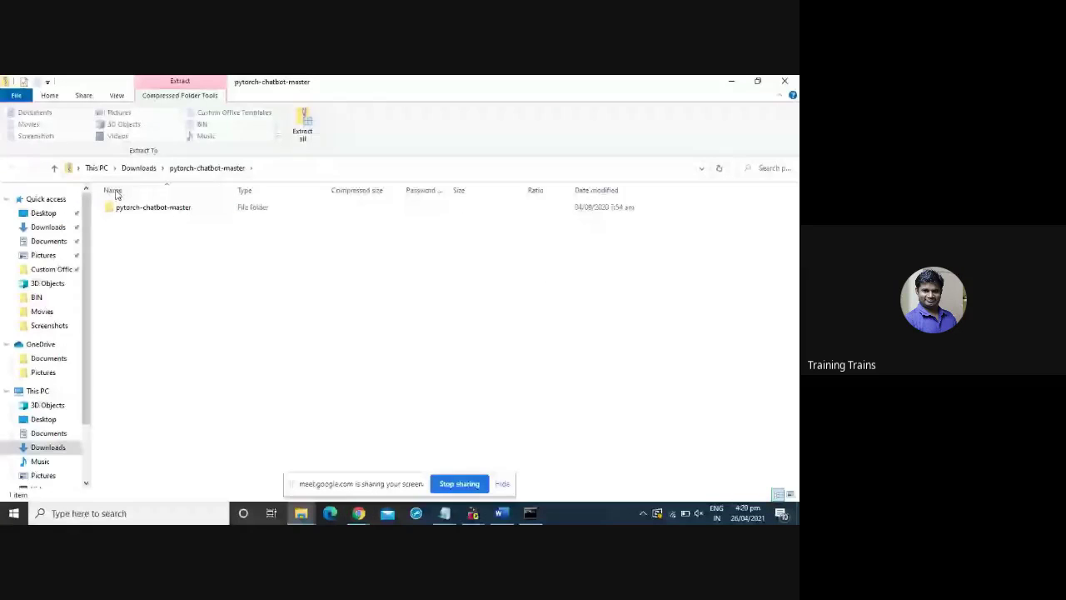
# Go to the Downloads folder and extract the pytorch-chatbot-master archive to the suggested destination.
pyautogui.click(138, 167)
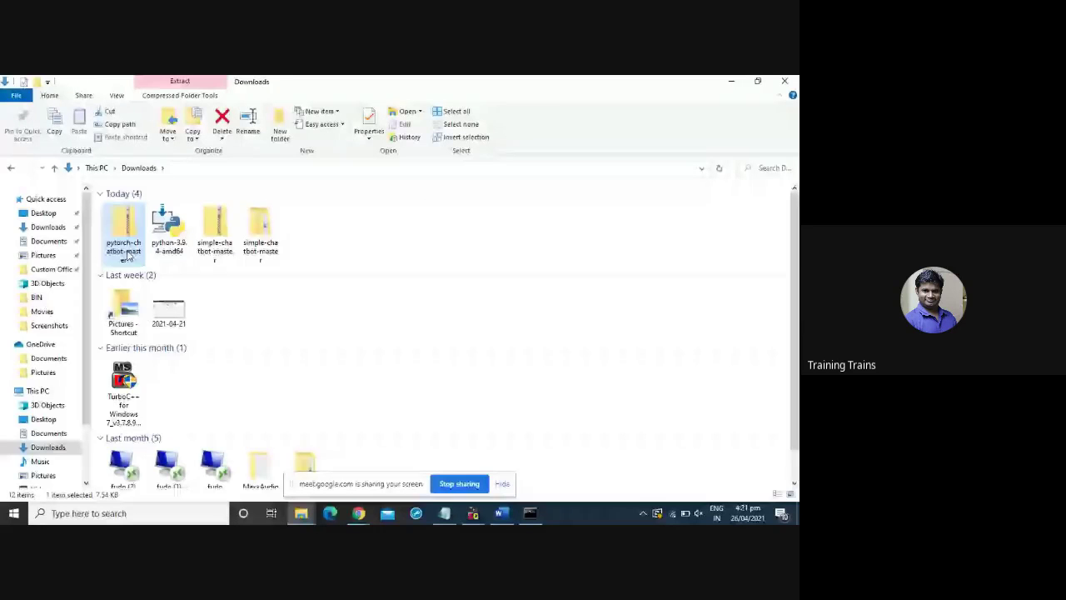
pyautogui.rightClick(128, 256)
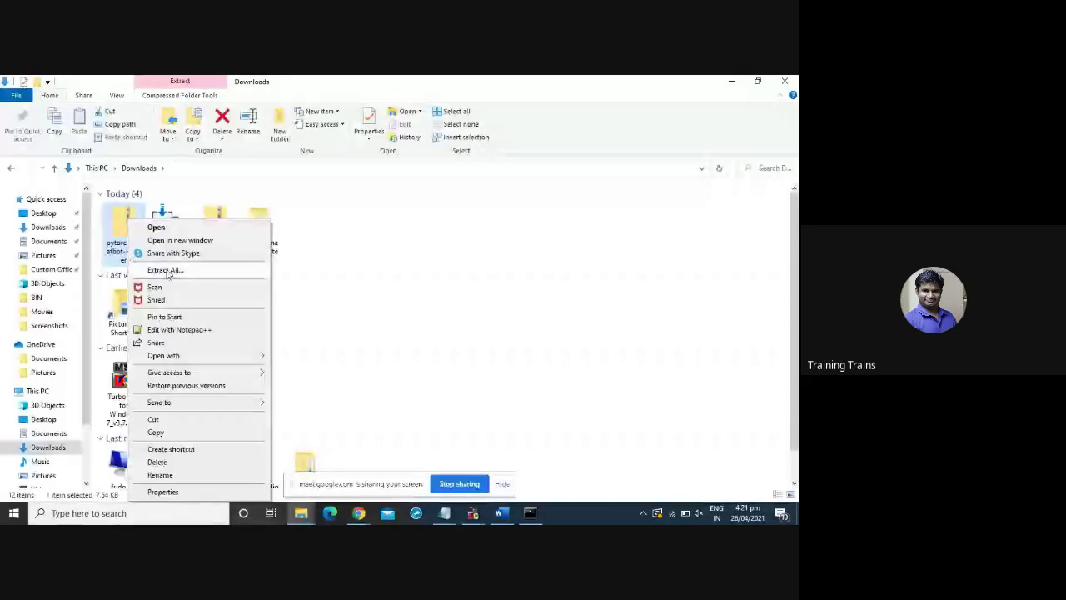
pyautogui.click(166, 270)
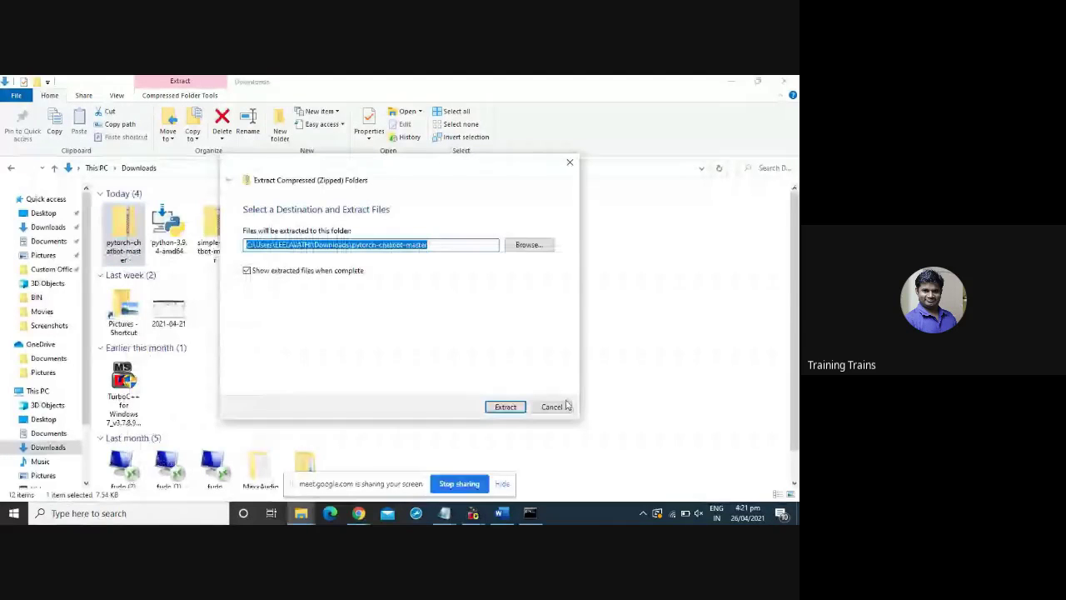
pyautogui.click(506, 406)
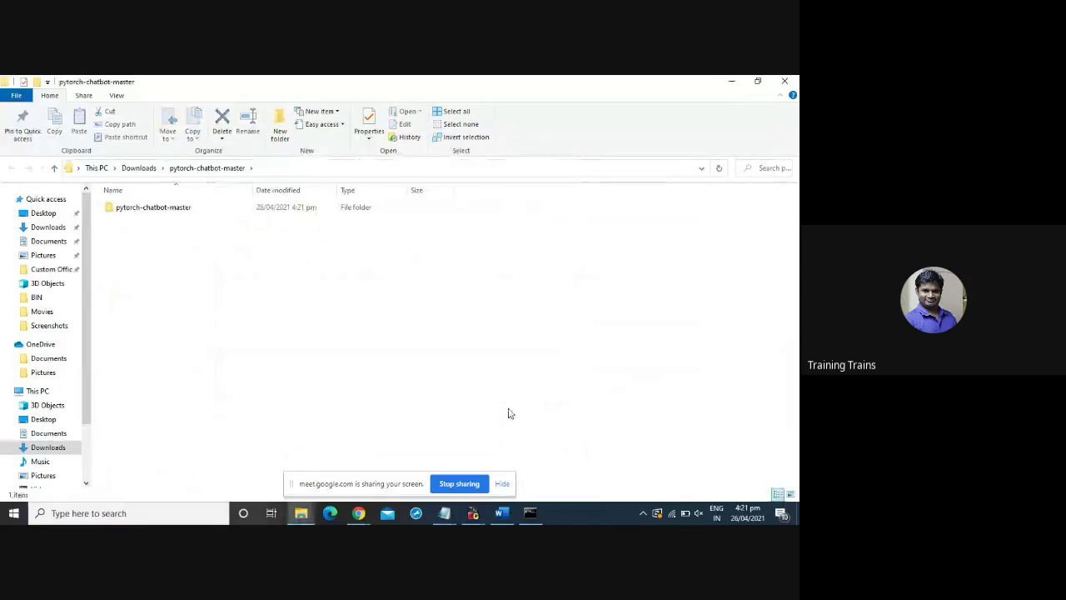
# Open the inner pytorch-chatbot-master folder and copy all of its files.
pyautogui.doubleClick(184, 212)
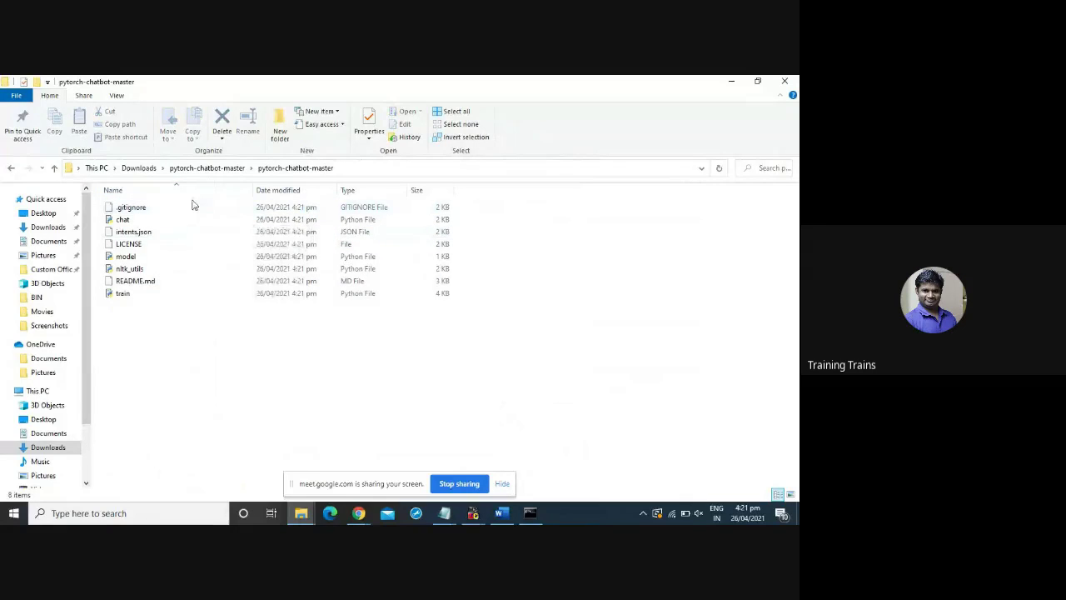
pyautogui.hotkey('ctrl', 'a')
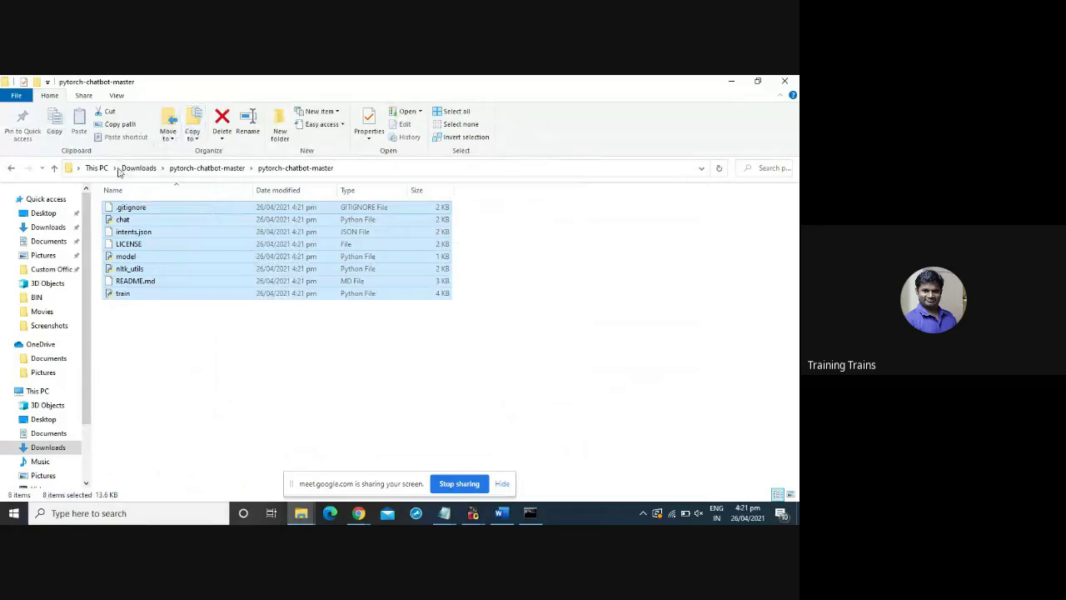
pyautogui.click(58, 125)
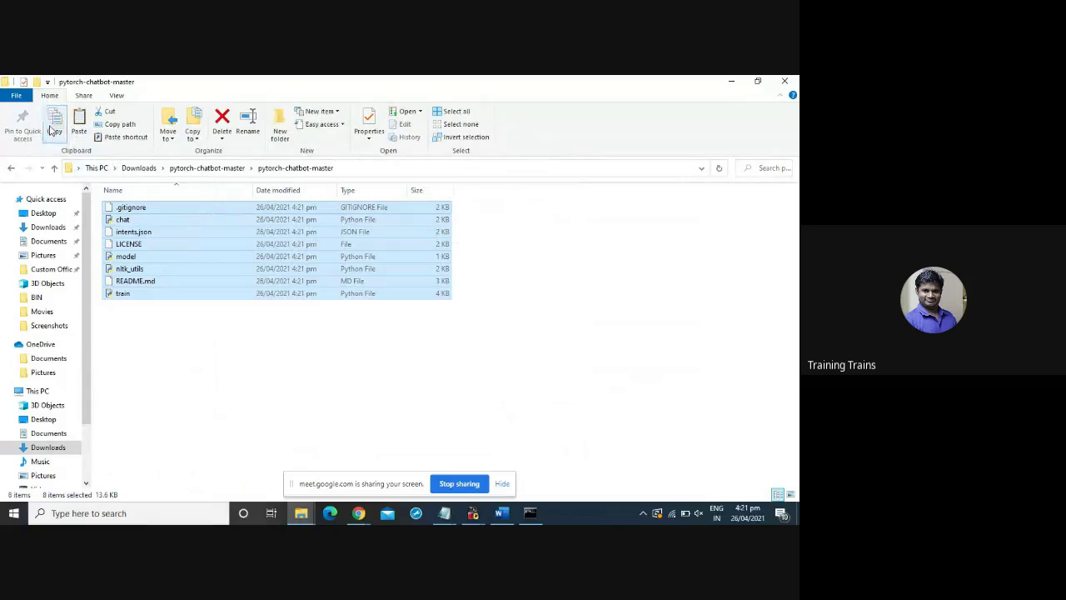
# Switch to the Scripts search results window and browse to the current user's profile folder under Users on the C: drive.
pyautogui.click(302, 515)
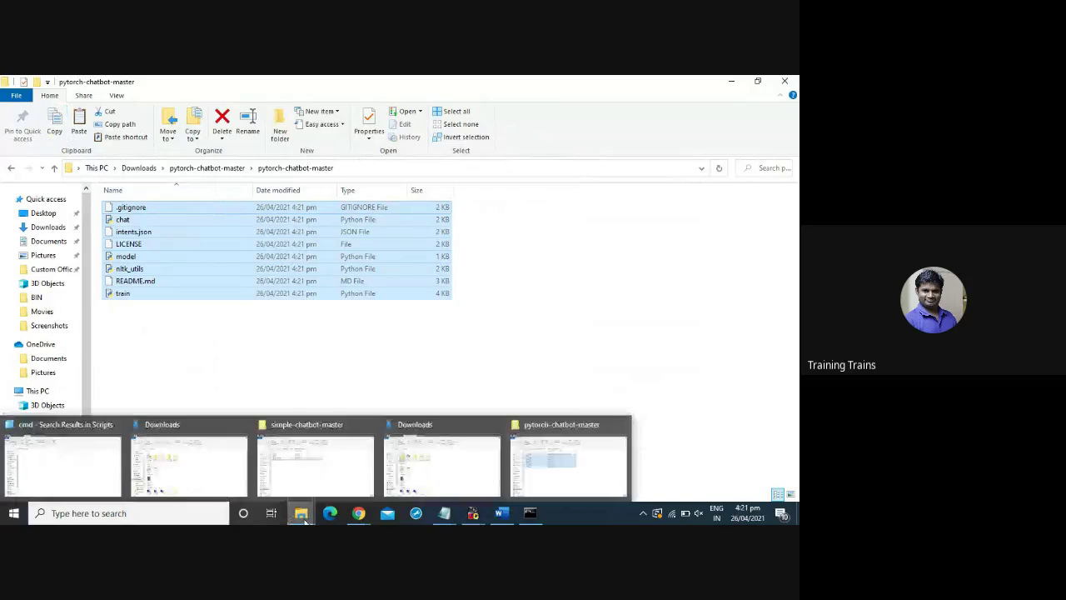
pyautogui.click(62, 468)
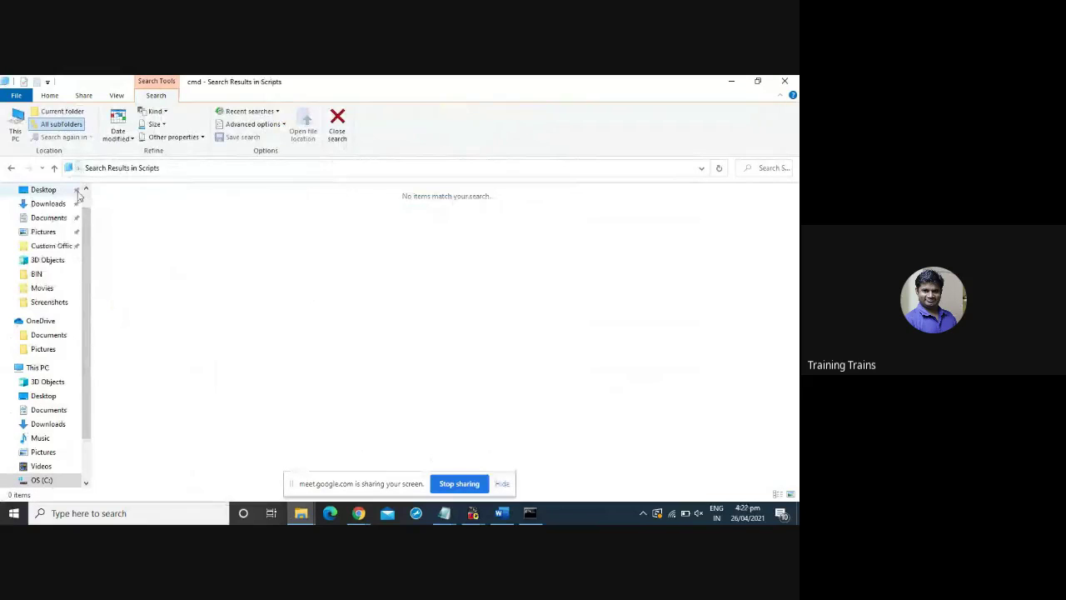
pyautogui.click(50, 369)
pyautogui.click(180, 302)
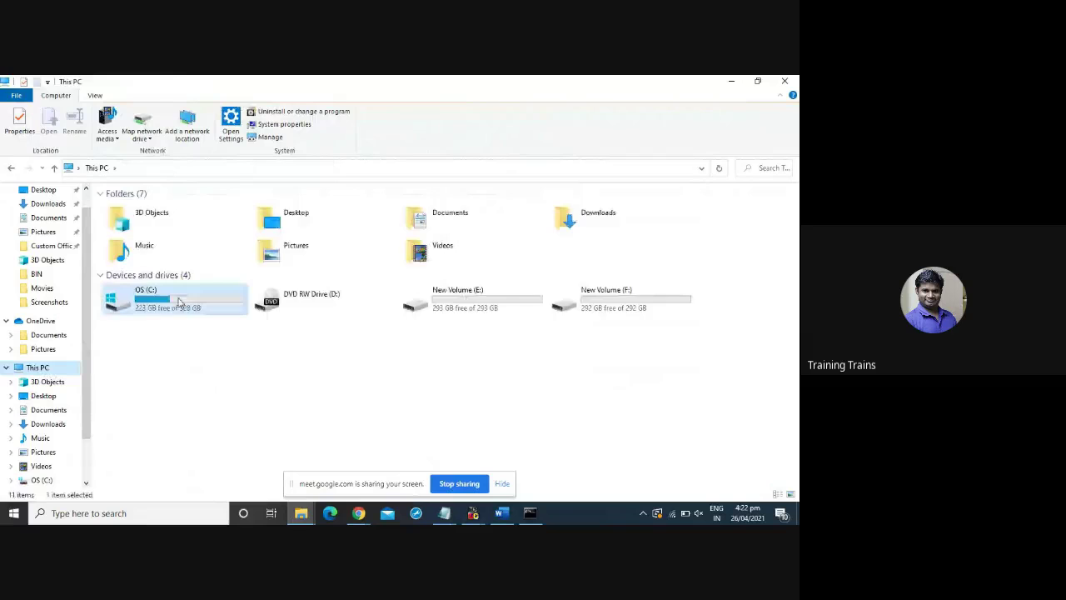
pyautogui.doubleClick(179, 302)
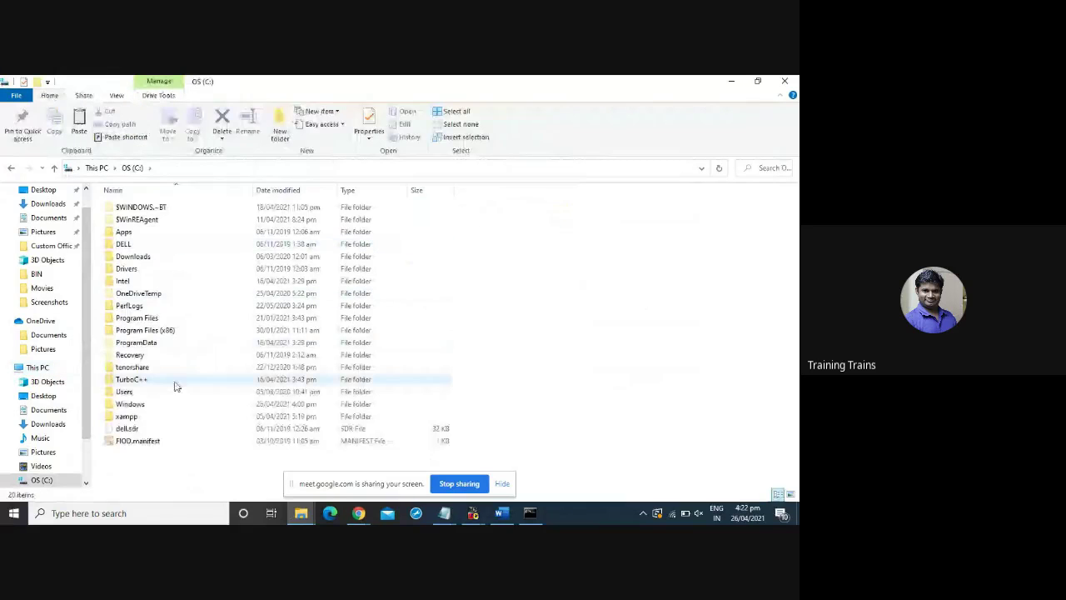
pyautogui.doubleClick(144, 391)
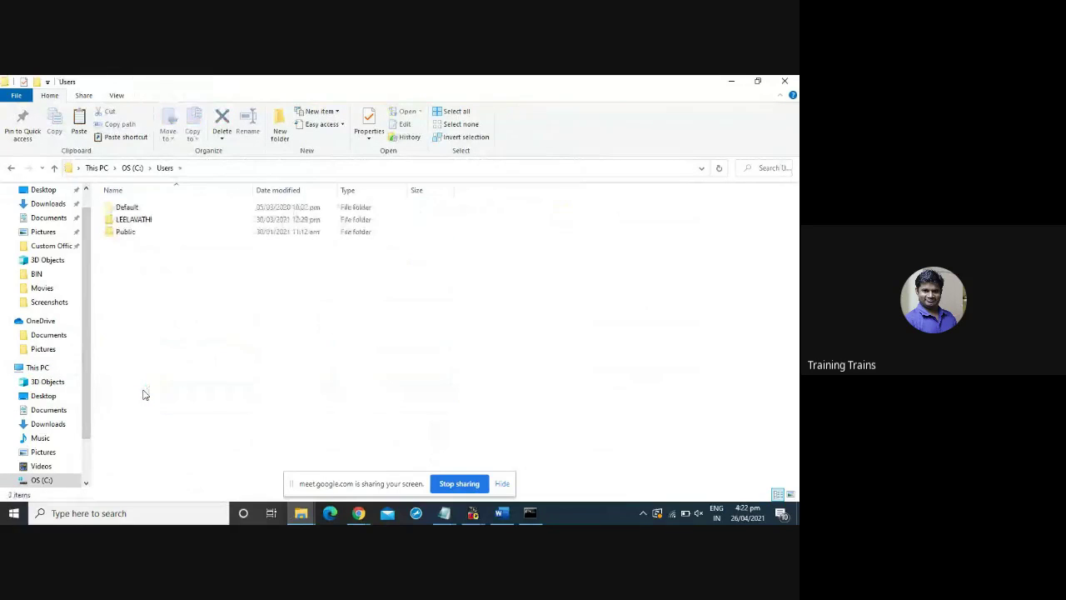
pyautogui.doubleClick(133, 220)
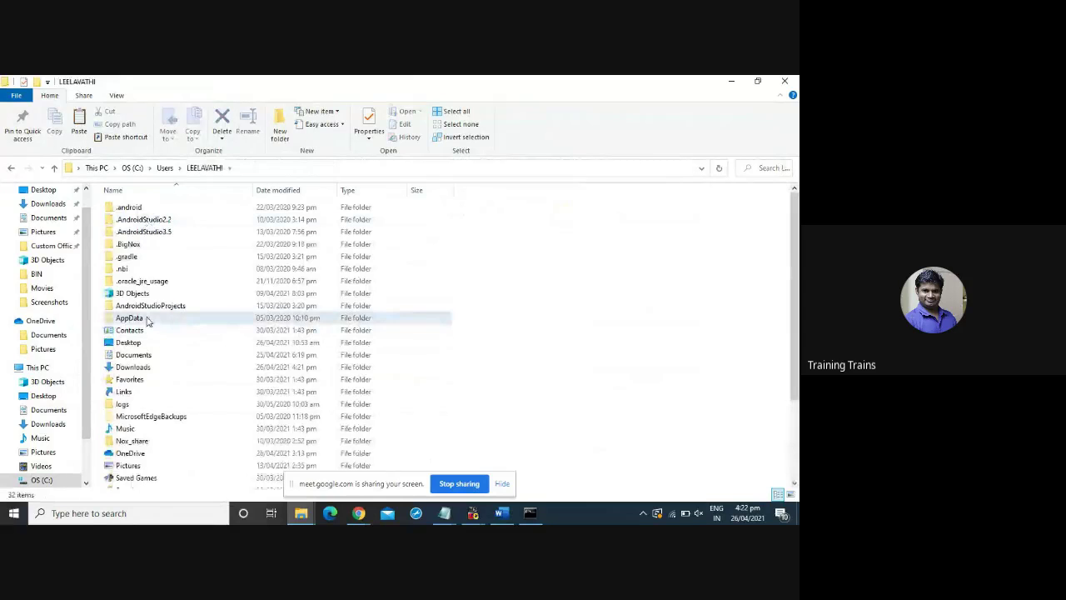
# Browse from the profile folder through AppData, Local, Programs, Python and Python39 into the Scripts folder.
pyautogui.doubleClick(148, 319)
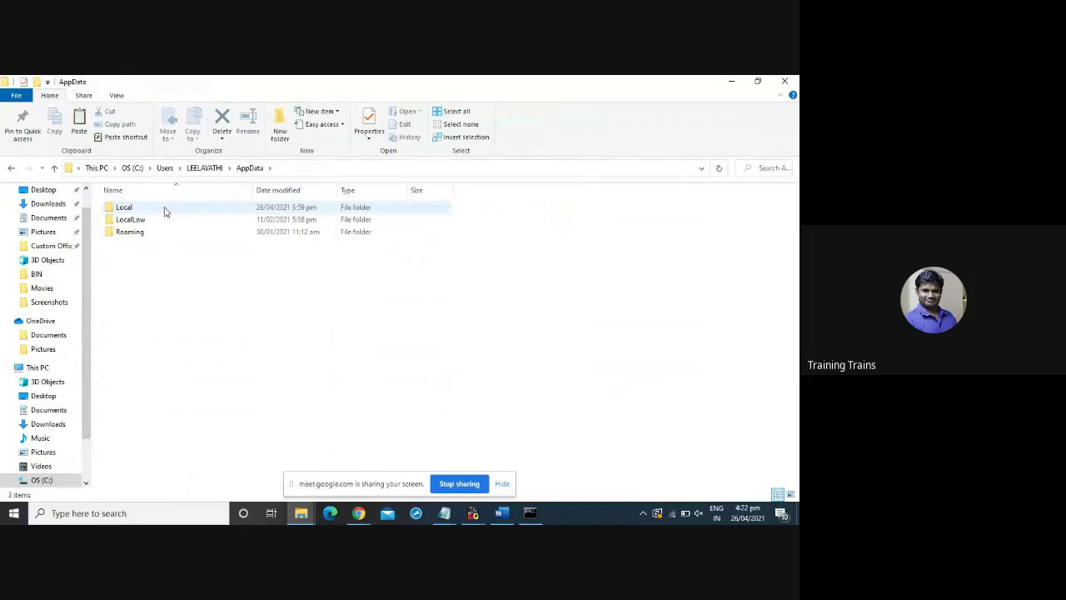
pyautogui.doubleClick(164, 212)
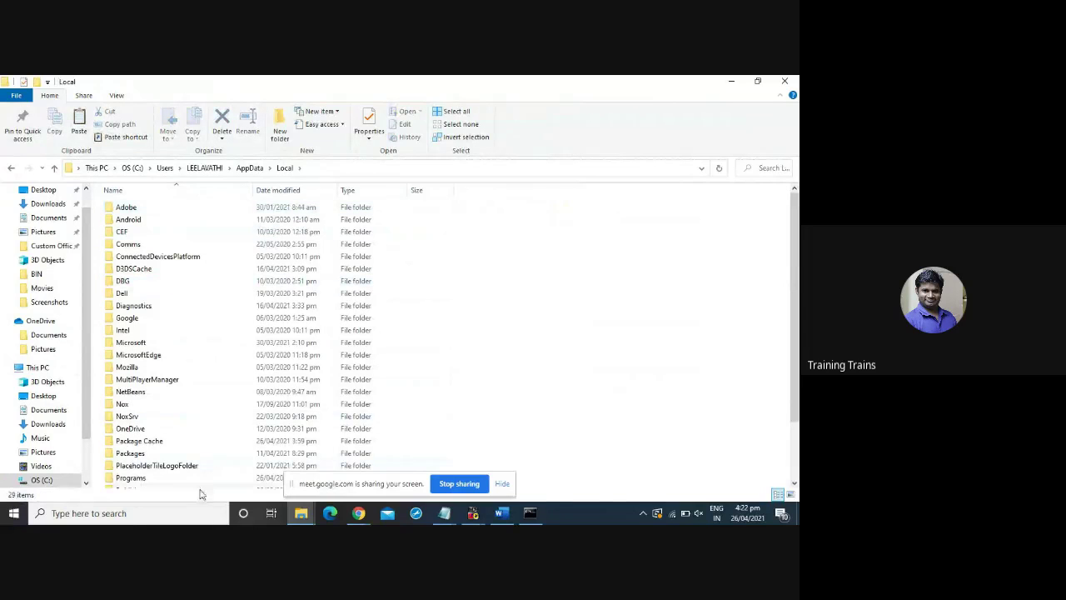
pyautogui.doubleClick(173, 479)
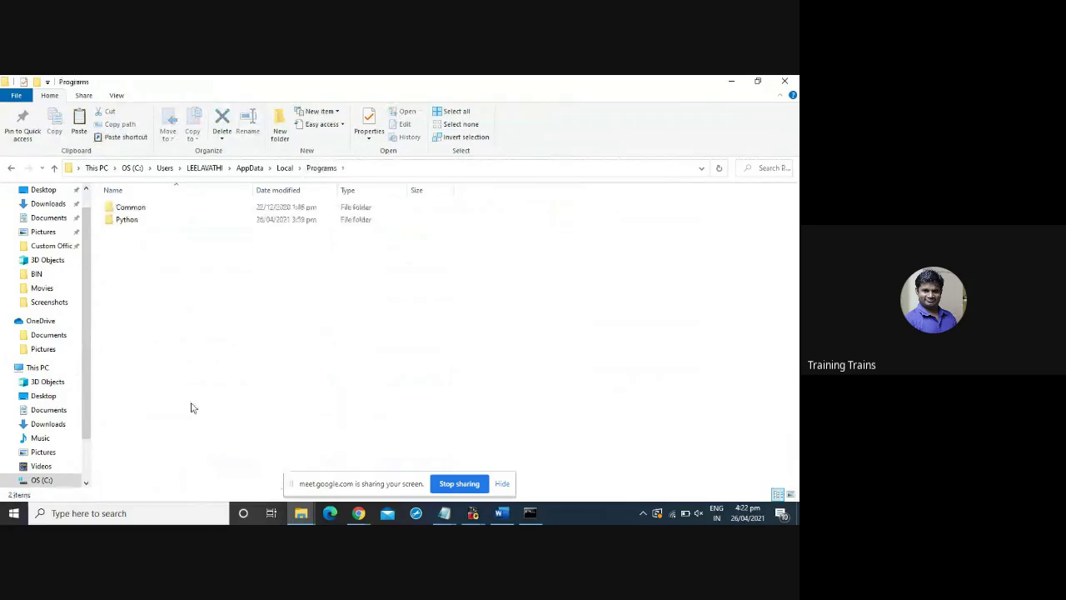
pyautogui.doubleClick(158, 225)
pyautogui.click(152, 213)
pyautogui.doubleClick(130, 207)
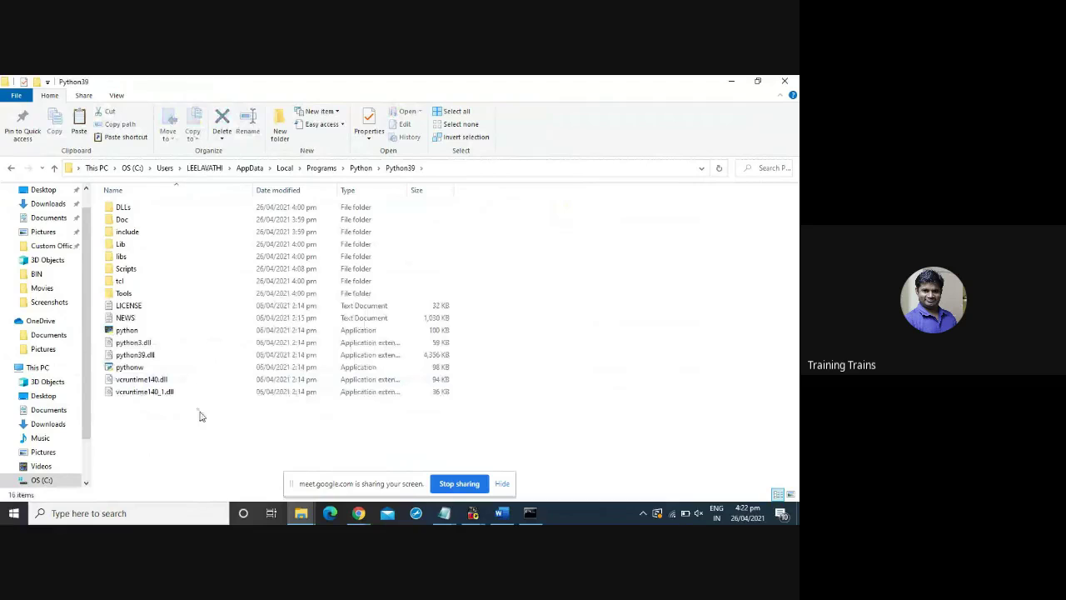
pyautogui.rightClick(197, 417)
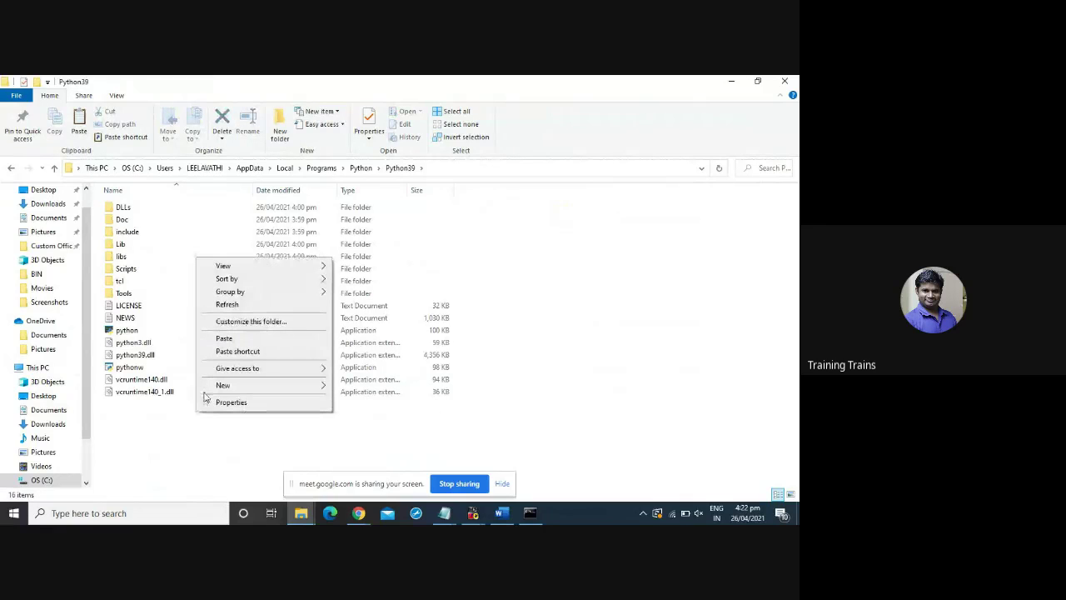
pyautogui.click(150, 480)
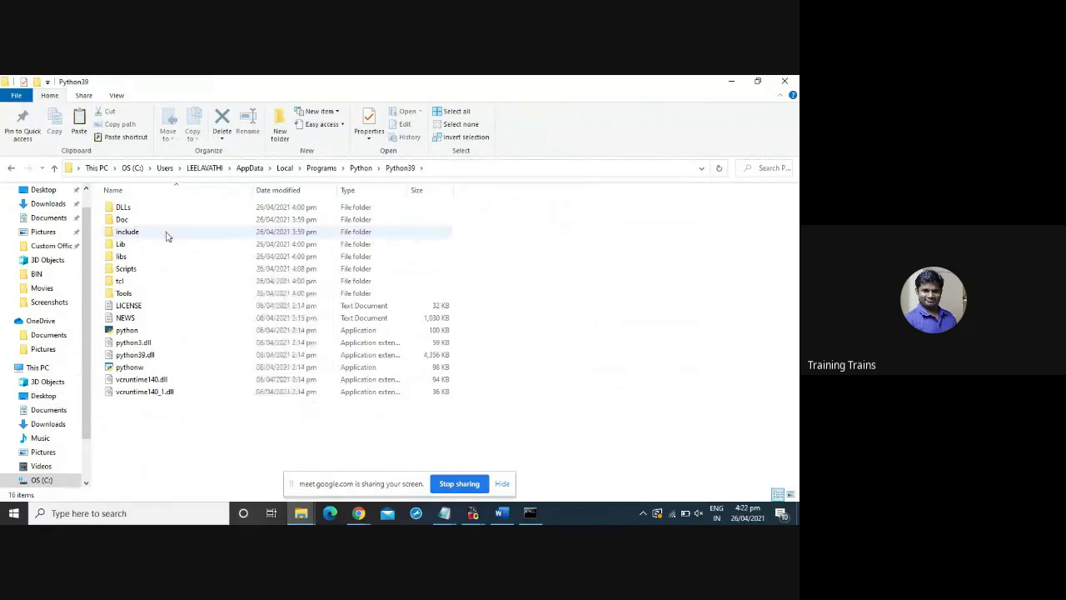
pyautogui.doubleClick(143, 268)
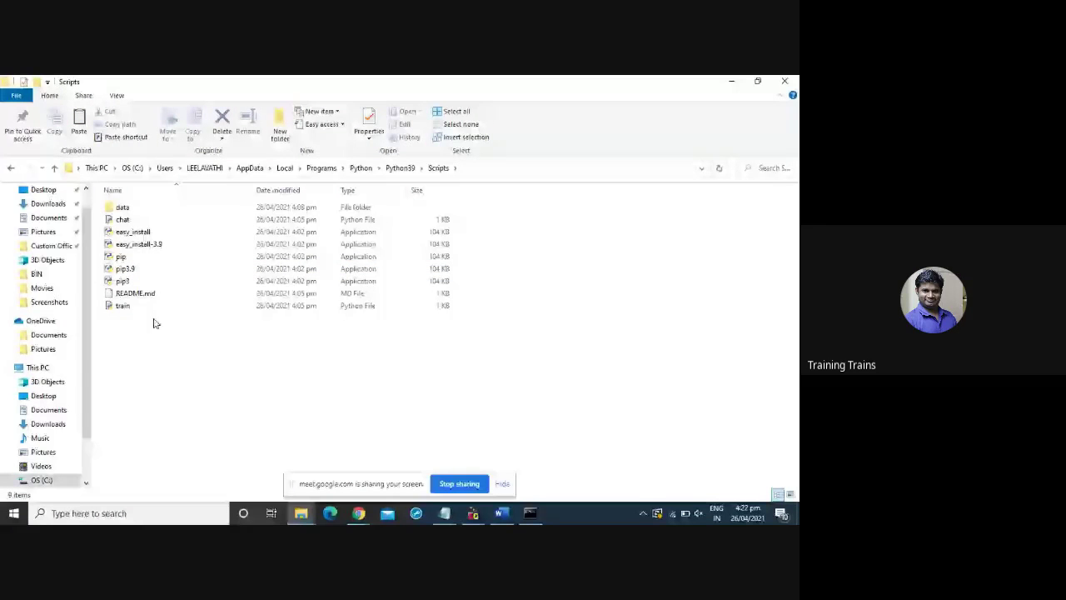
# Paste the copied chatbot files into the Scripts folder, replacing the files with the same names.
pyautogui.rightClick(154, 323)
pyautogui.click(195, 404)
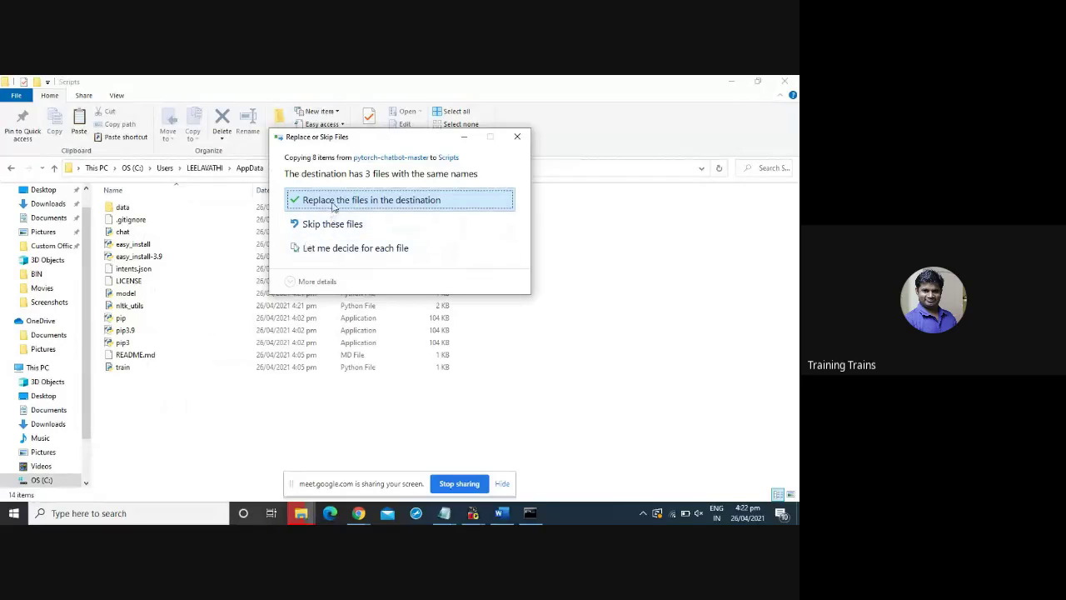
pyautogui.click(333, 200)
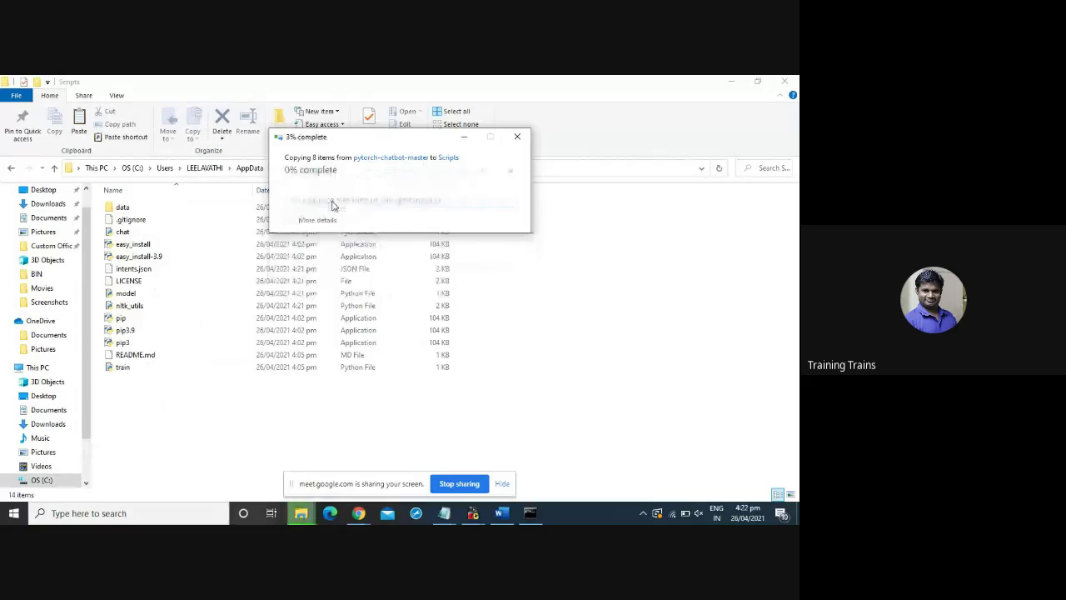
pyautogui.click(517, 262)
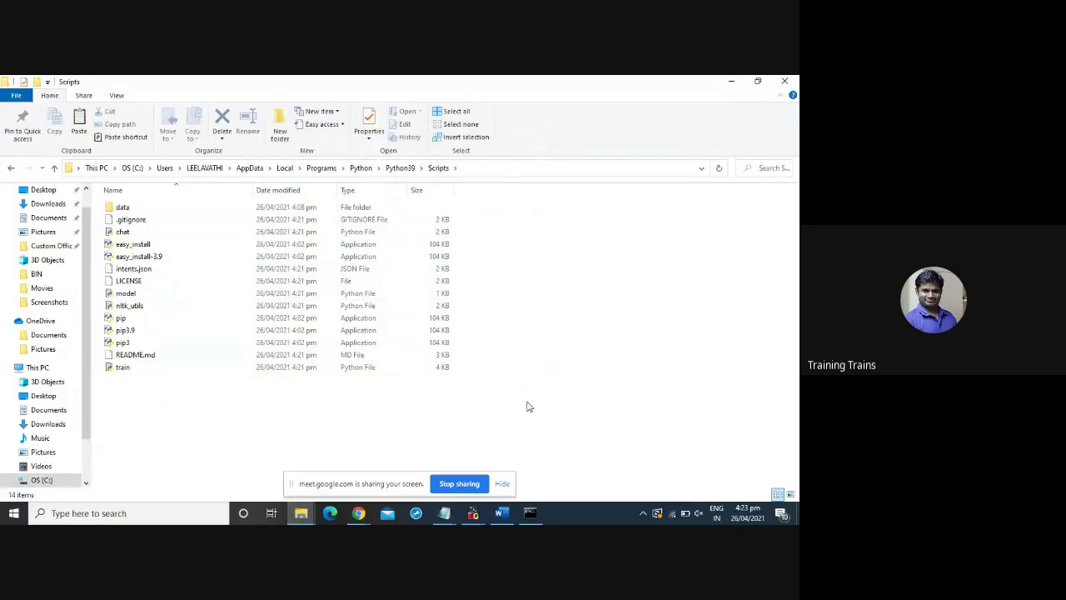
# Switch to Command Prompt and run python chat.py from the Scripts directory.
pyautogui.click(533, 515)
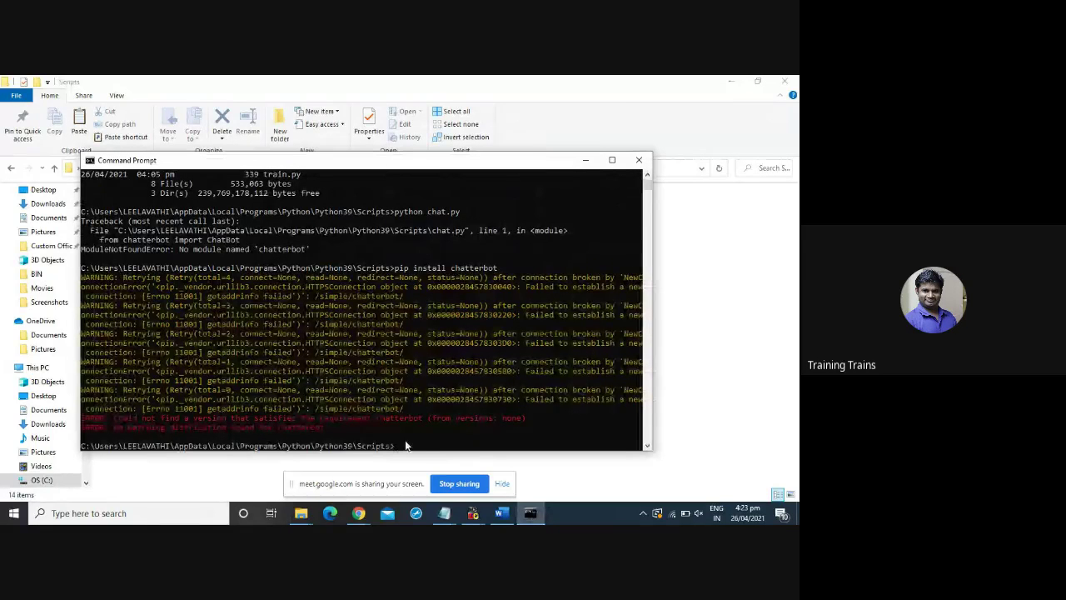
pyautogui.write('python')
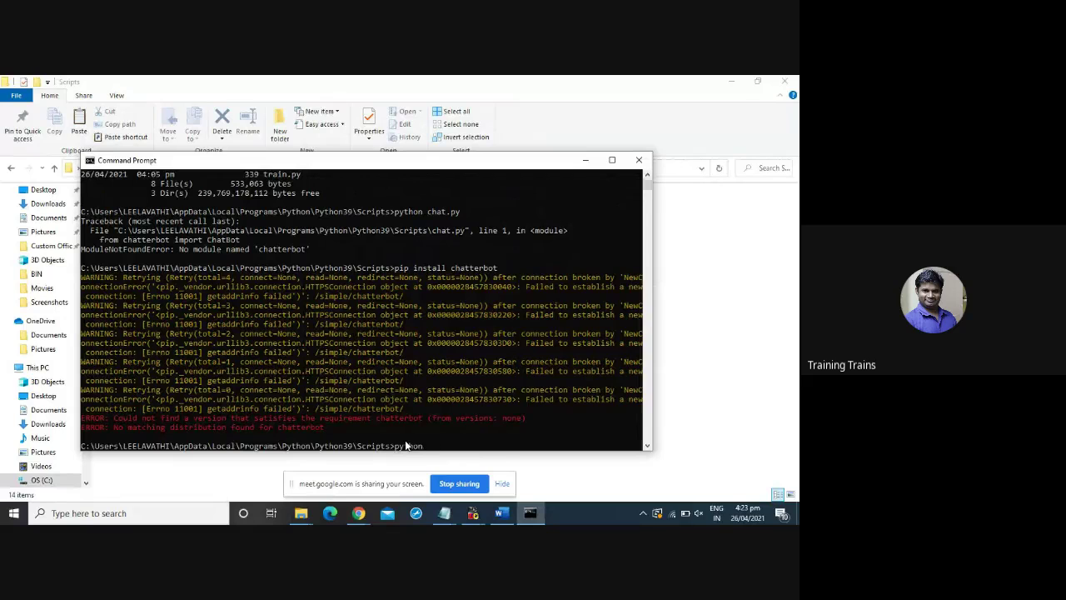
pyautogui.write('chat.py')
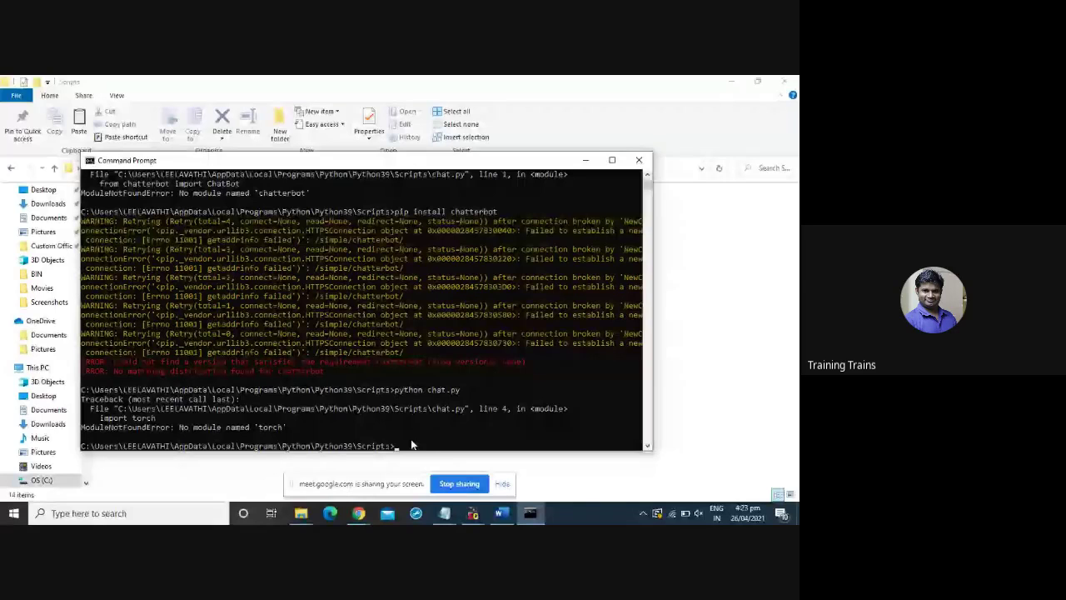
# Install the torch module with the command pip install torch.
pyautogui.write('pip ins')
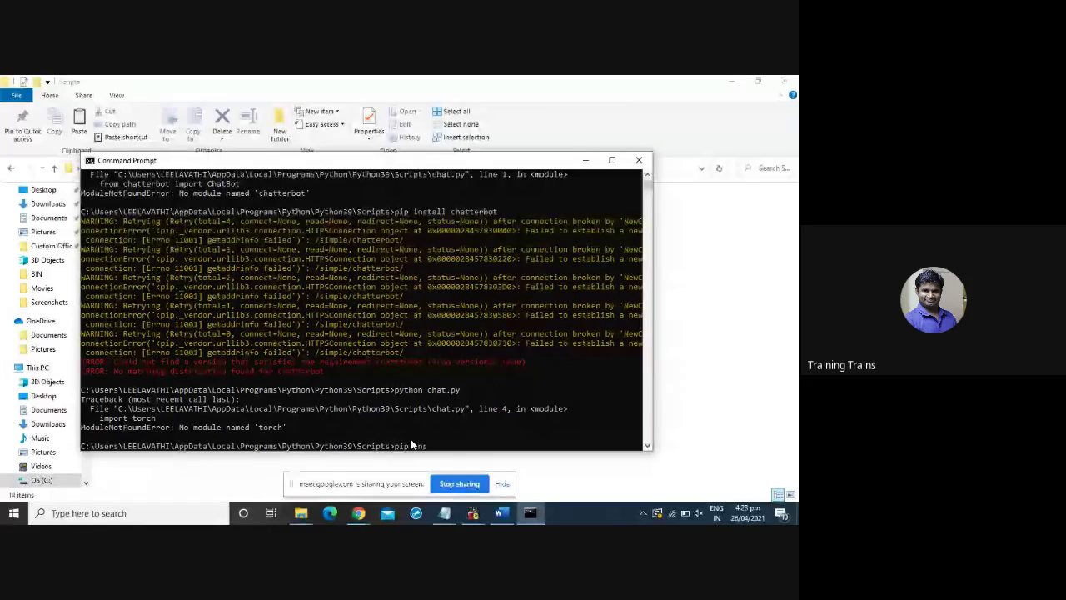
pyautogui.write('tall')
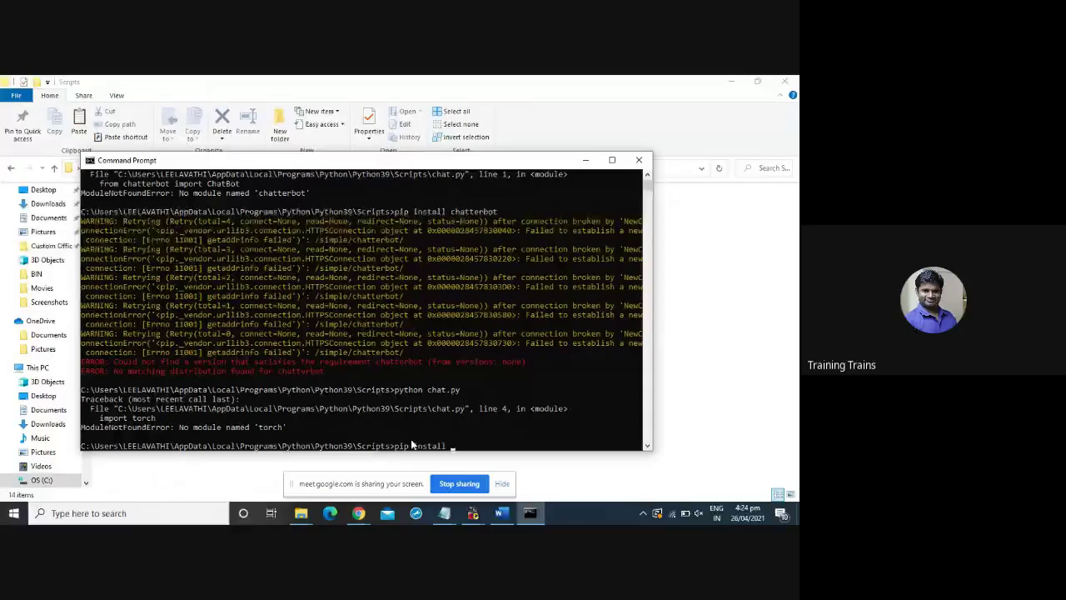
pyautogui.write('t')
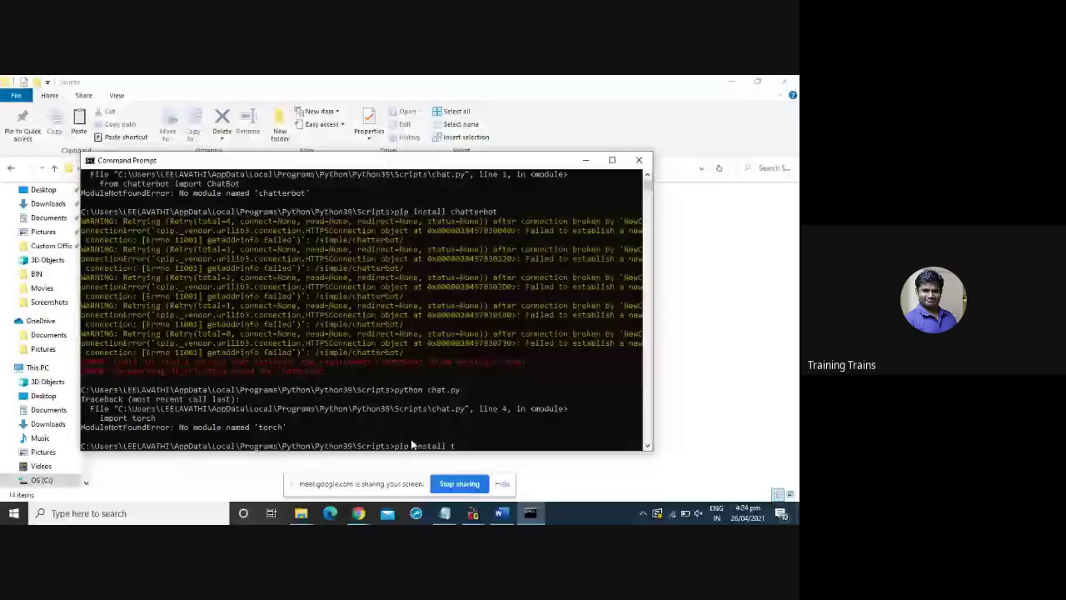
pyautogui.write('orch')
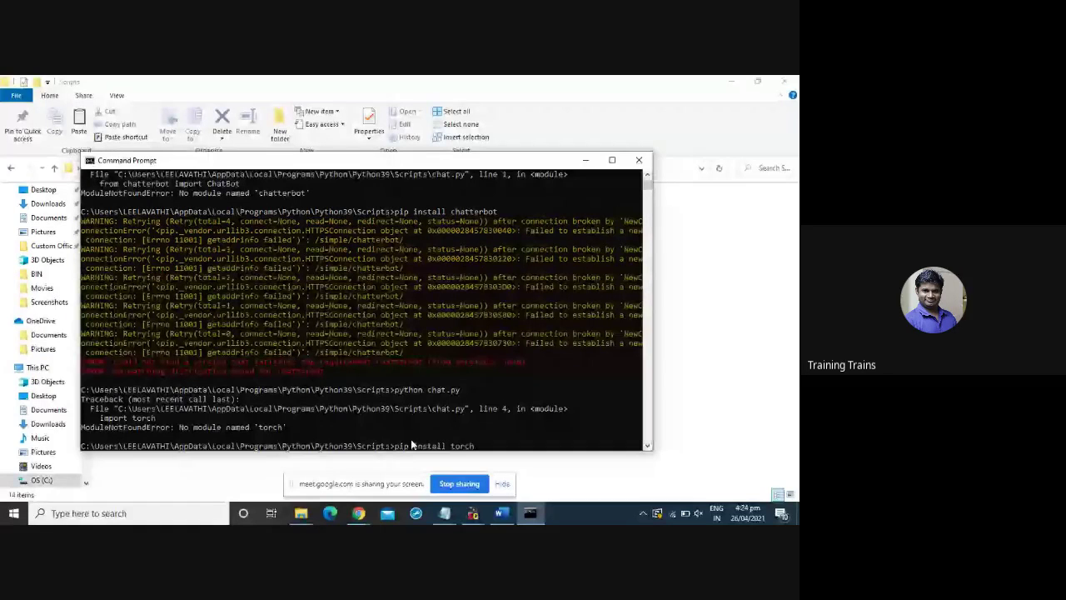